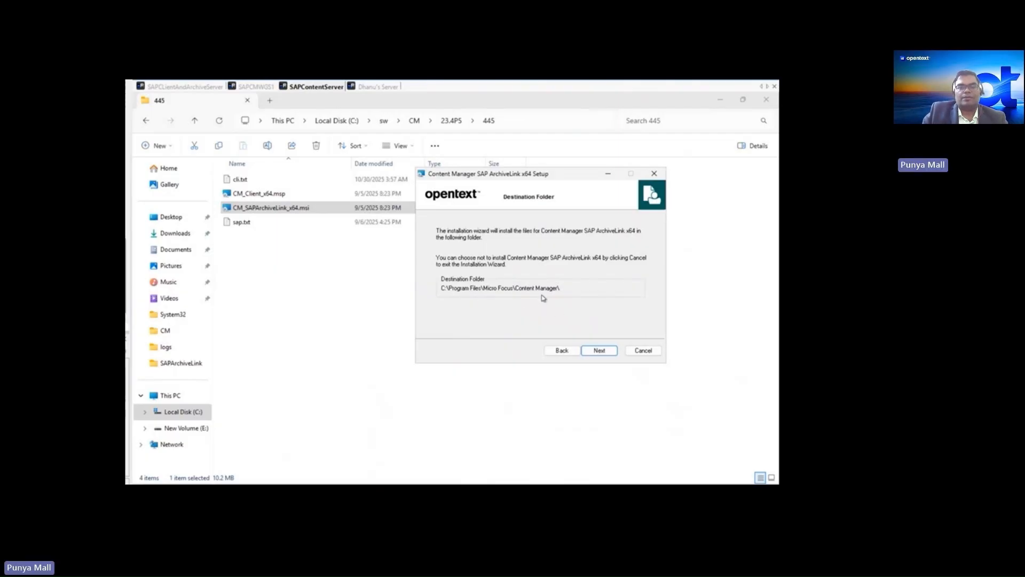
- Enter cmsap\administrator as the IIS application pool identity with its password, and start the Content Manager SAP ArchiveLink installation
left_click(598, 352)
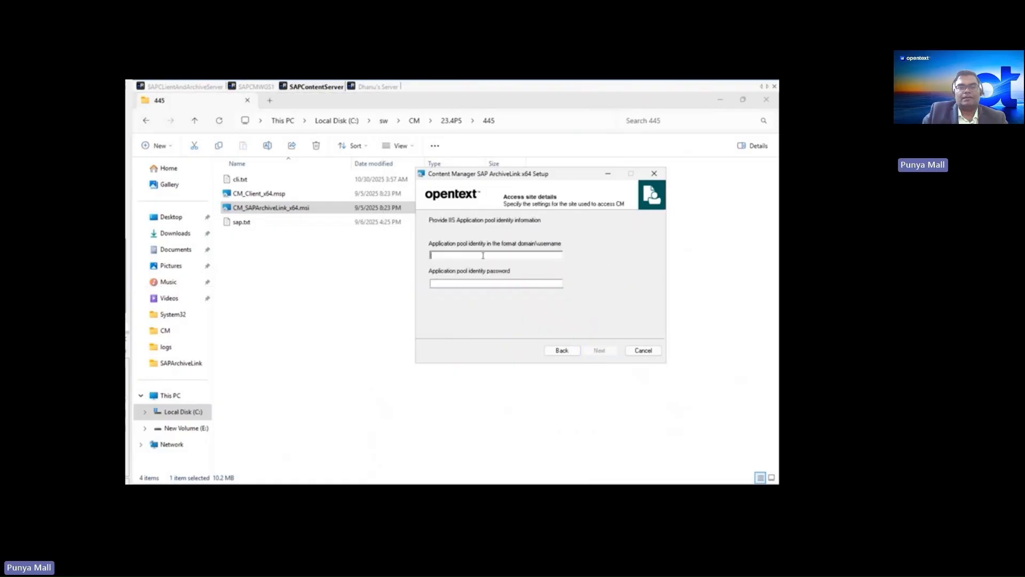
type("cmsap\\a")
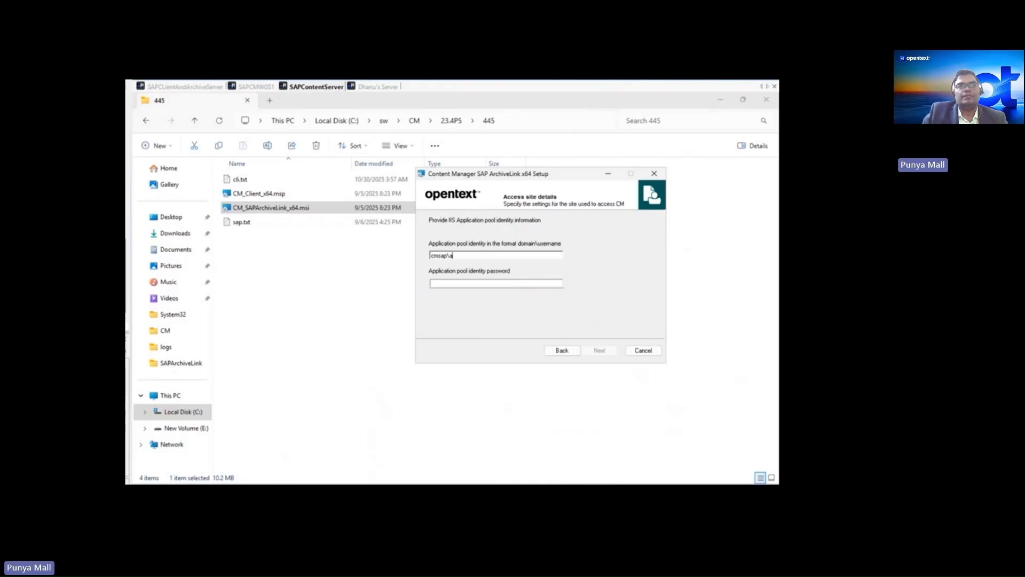
type("dministrator")
key("Tab")
type("************")
left_click(607, 351)
left_click(608, 350)
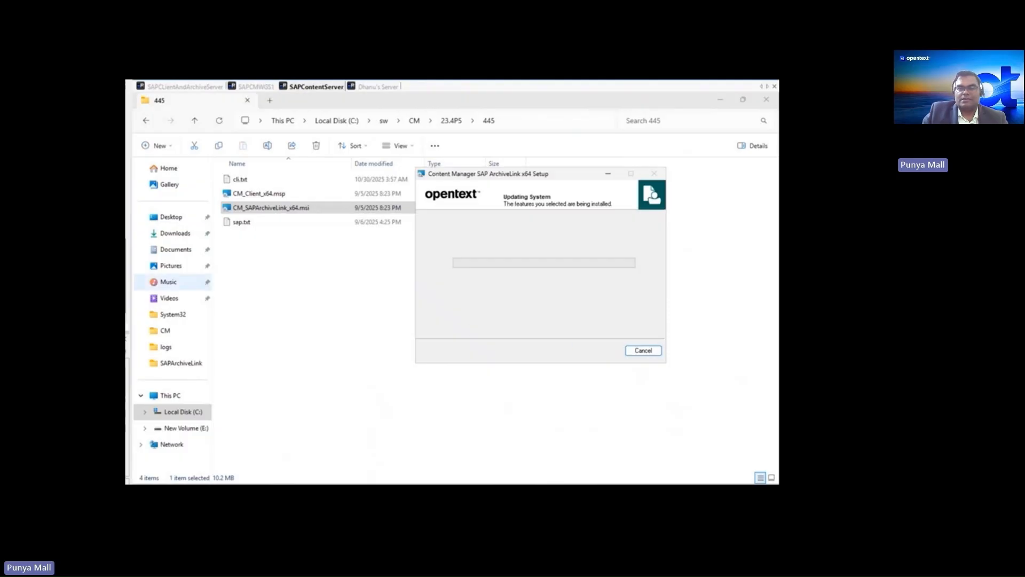
- On SAPCMWGS1, check the CMSAPArchiveLink service's response over HTTPS in the browser and review its TRIMConfig settings in appsettings.json
left_click(256, 87)
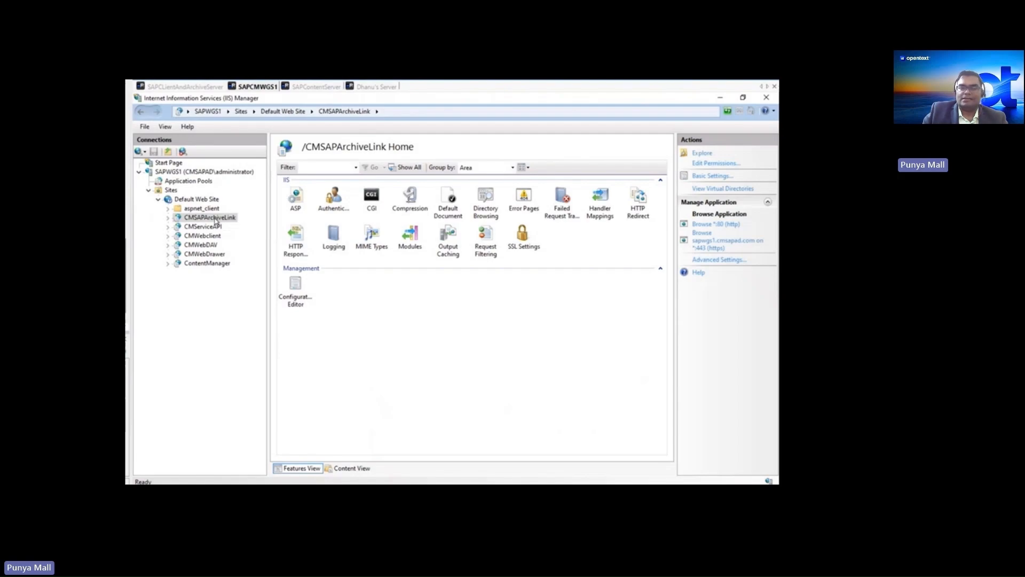
left_click(710, 244)
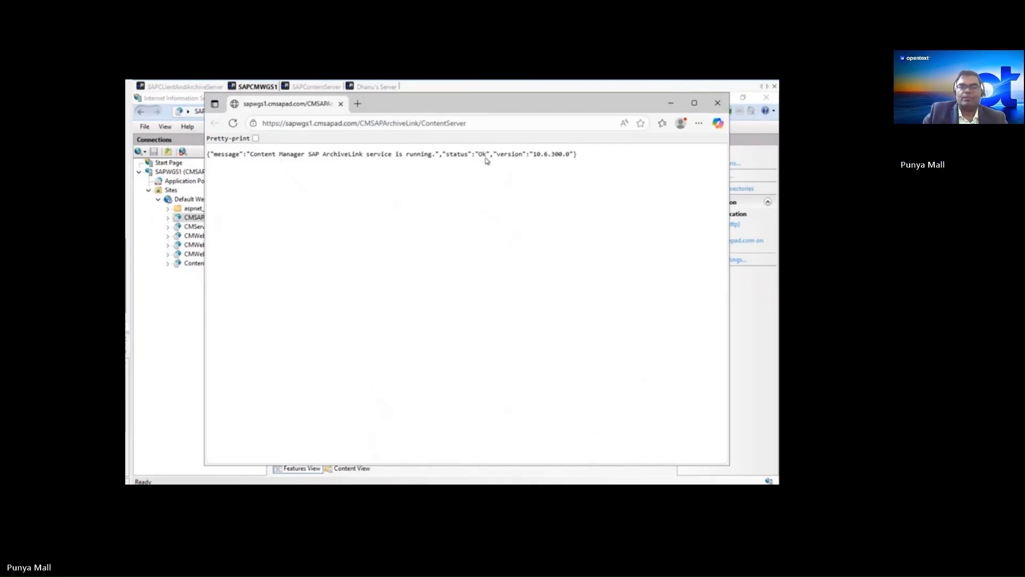
left_click(370, 493)
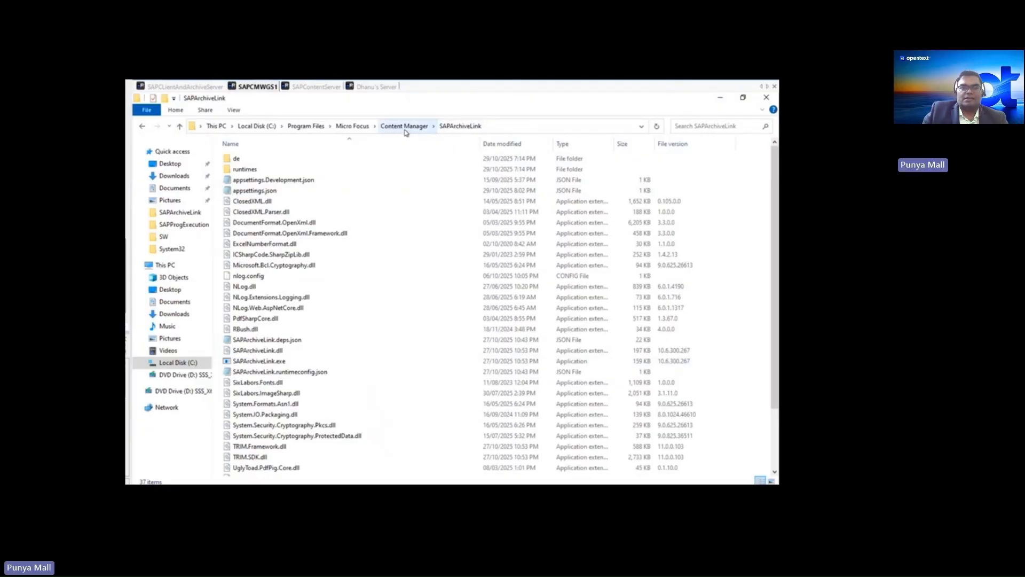
double_click(263, 191)
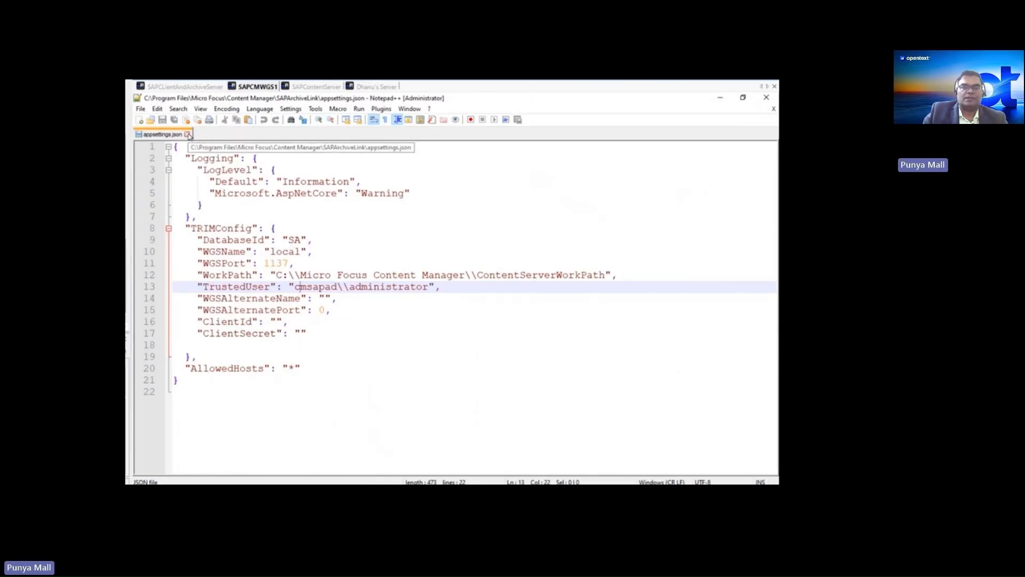
left_click(187, 134)
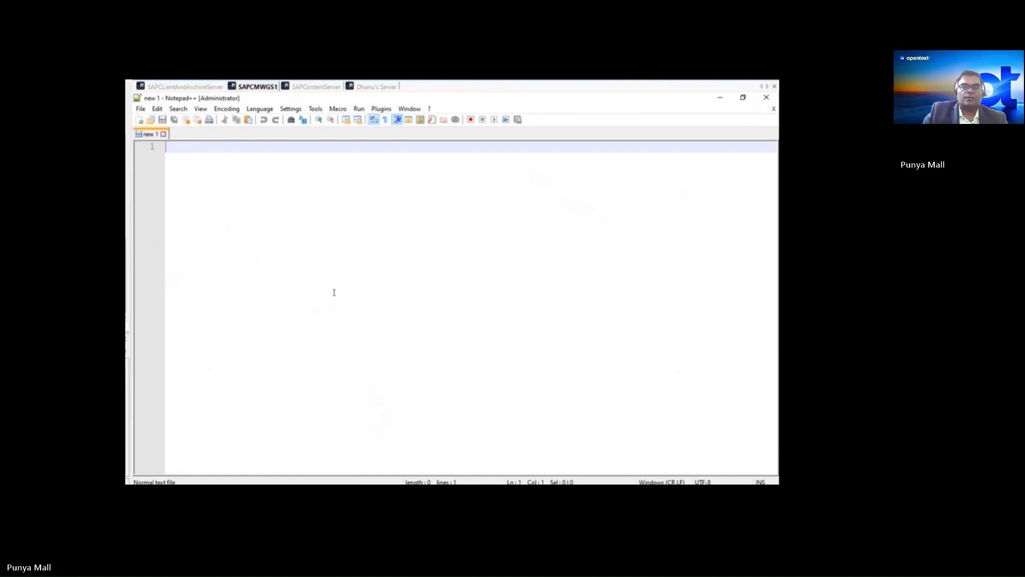
- In SAP on SAPCLientAndArchiveServer, open the details of content repository CM through transaction oac0 and send its certificate
left_click(185, 86)
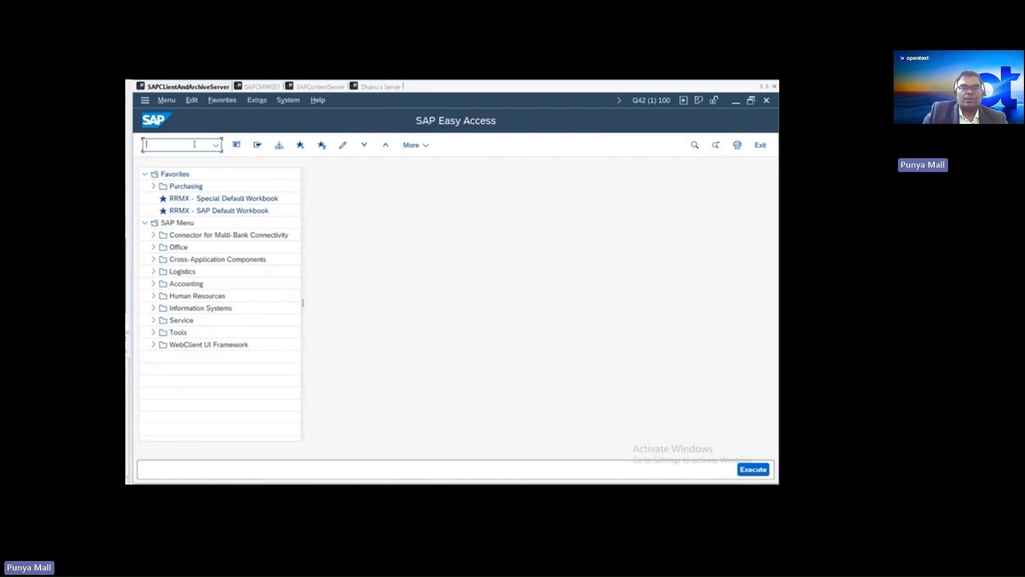
type("oac0")
key("Return")
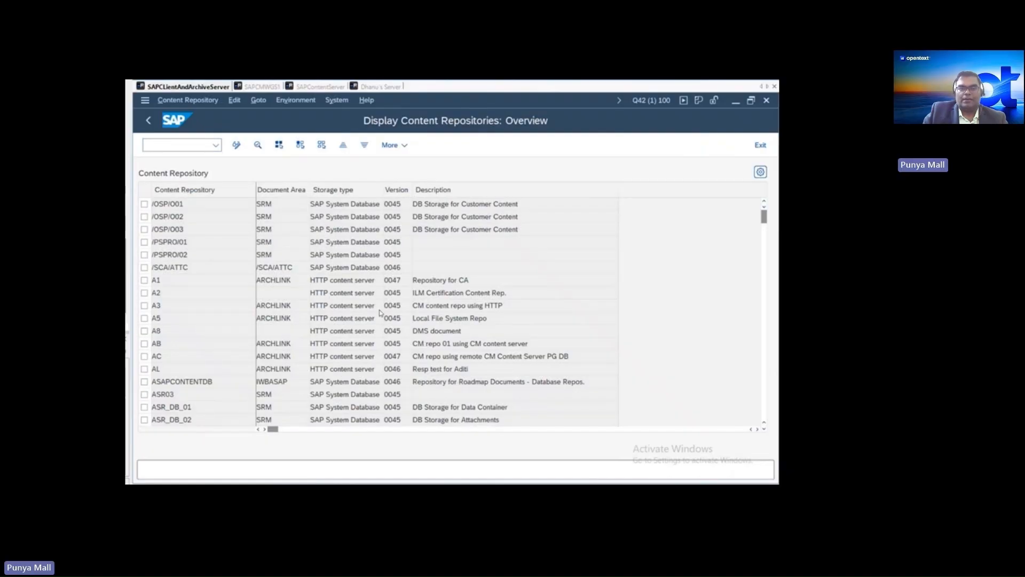
scroll(381, 310, "down", 5)
scroll(380, 310, "down", 6)
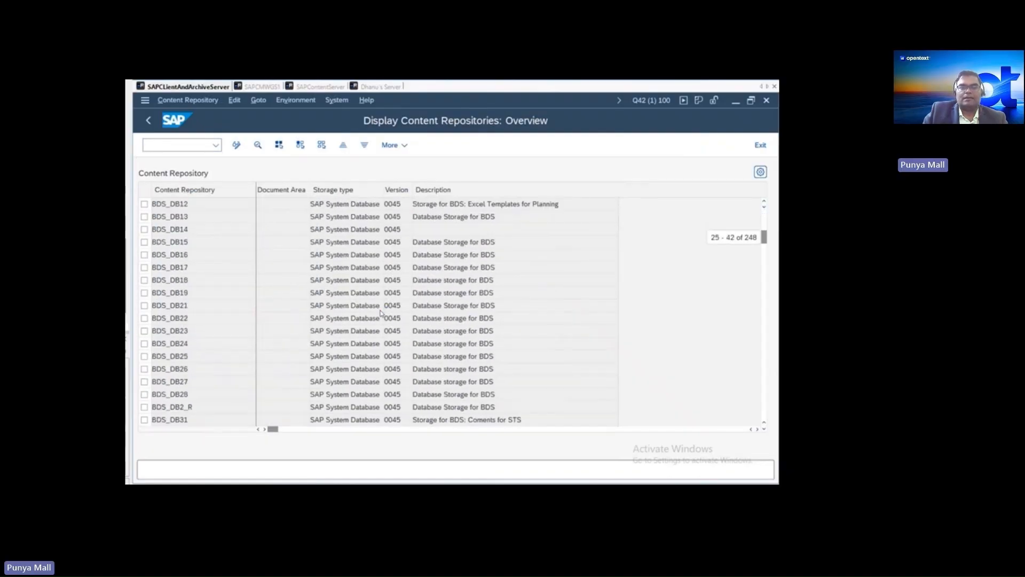
scroll(381, 310, "down", 3)
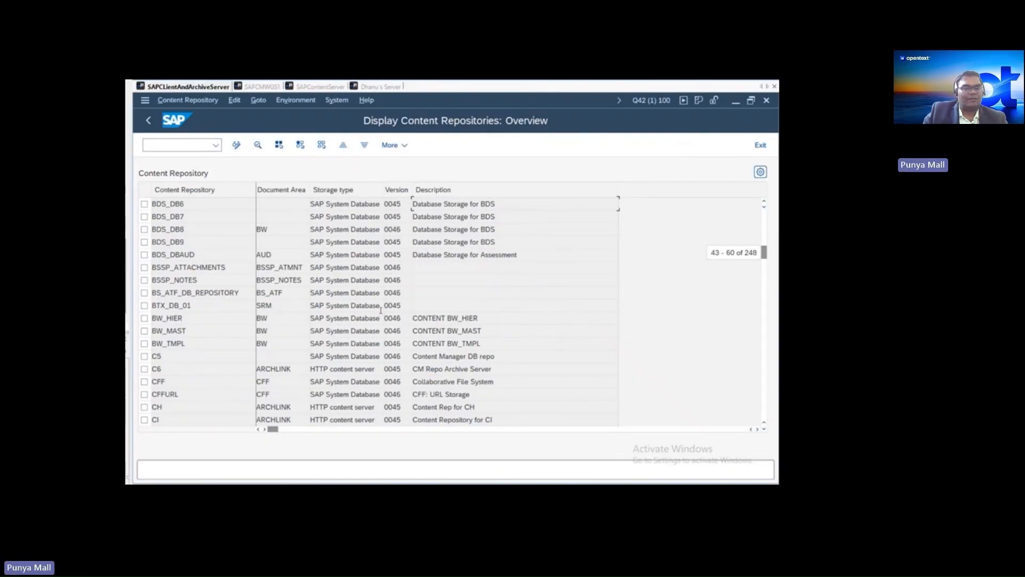
scroll(180, 394, "down", 1)
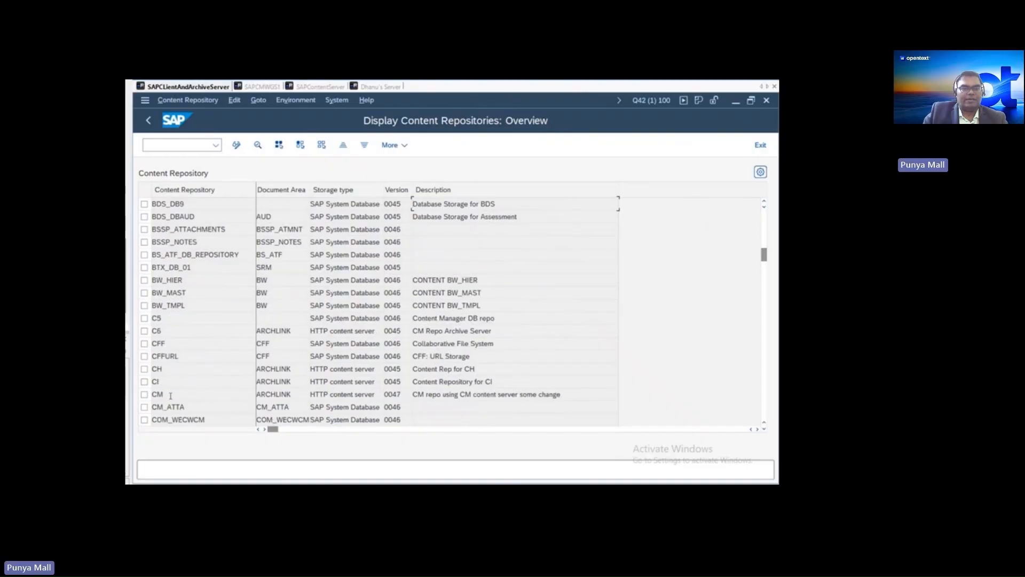
double_click(171, 394)
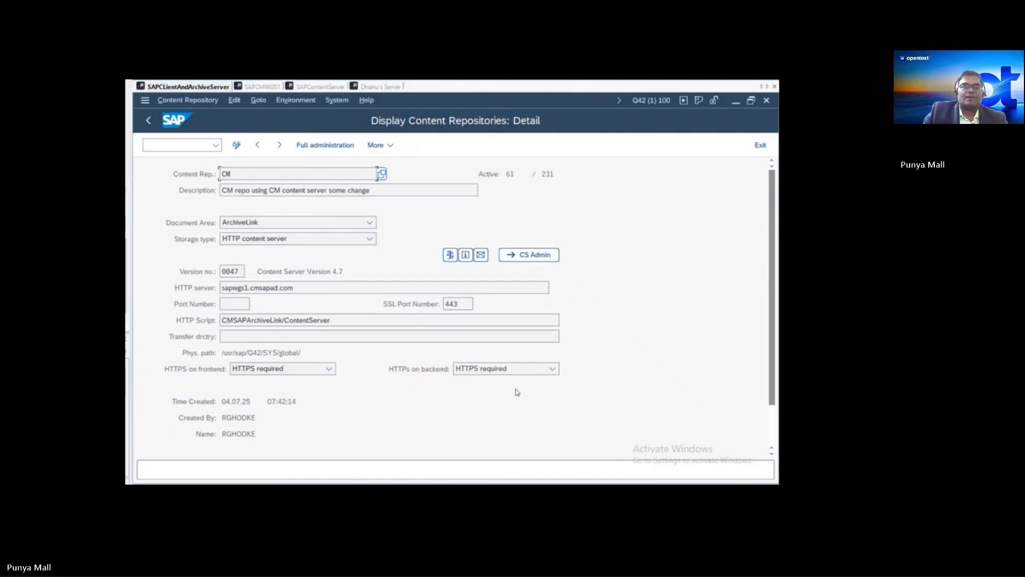
left_click(481, 255)
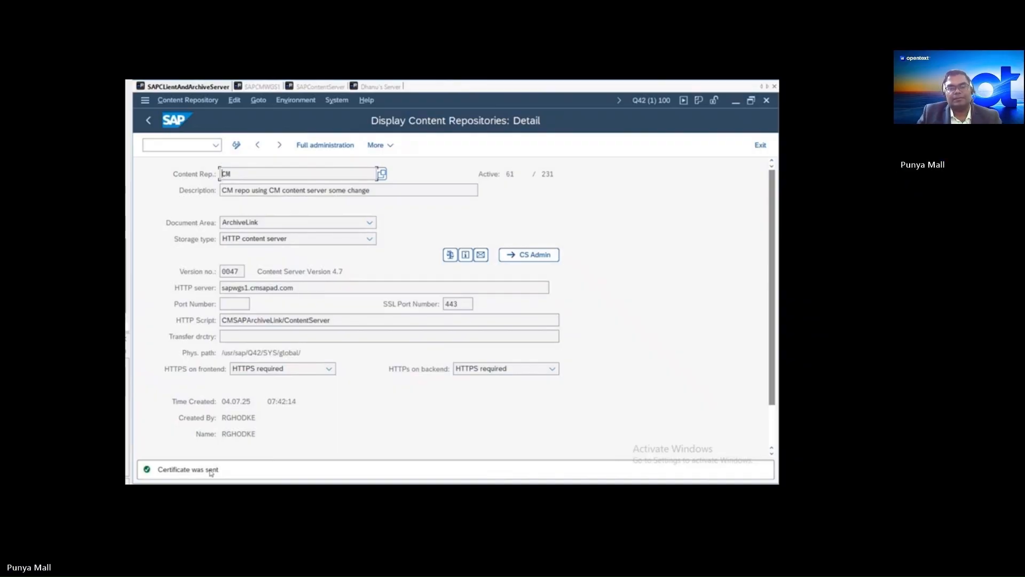
- Switch to Content Manager on SAPCMWGS1, enable the CM repository among the SAP Content Repos, and close the list
left_click(262, 87)
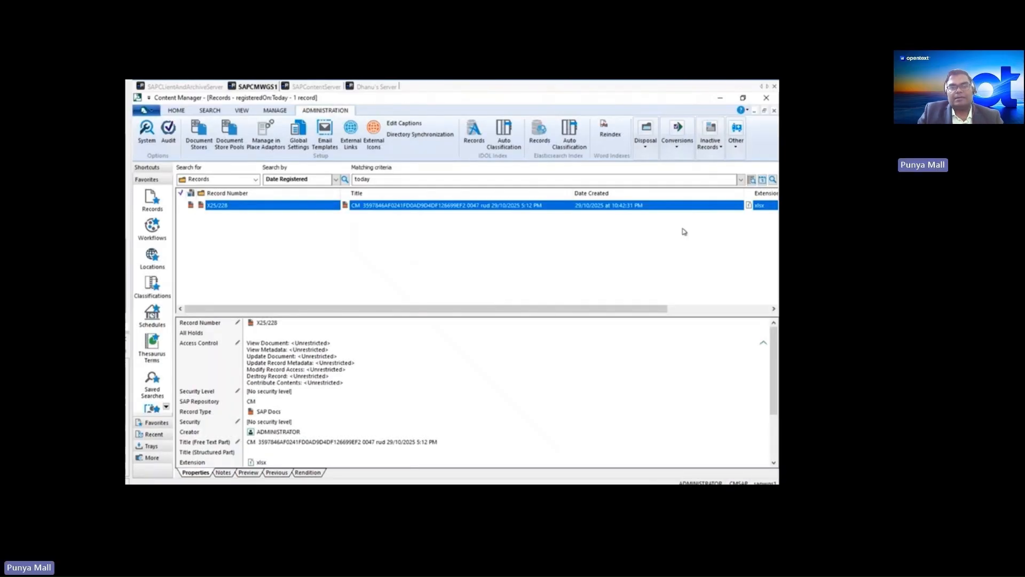
left_click(738, 133)
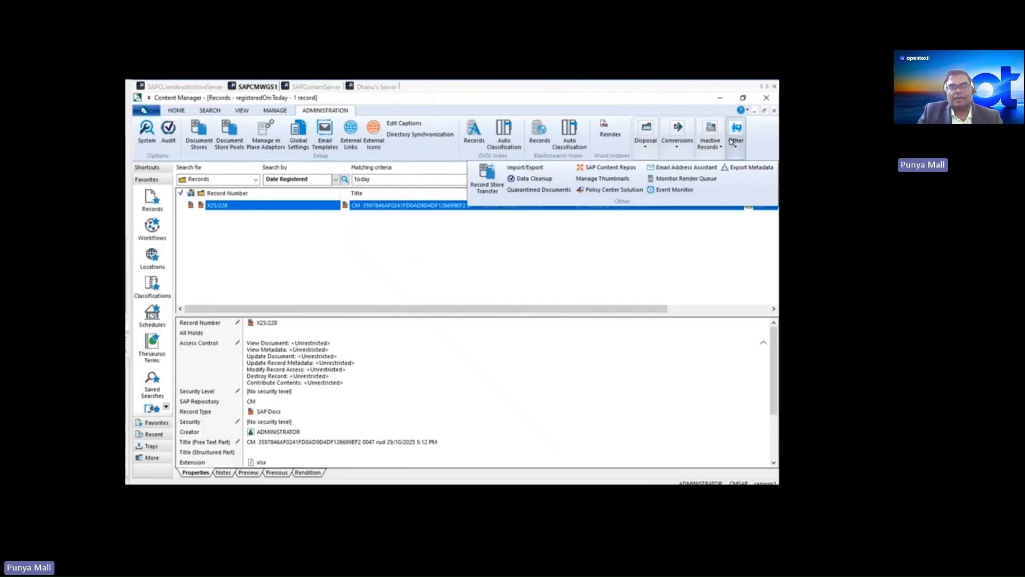
left_click(602, 169)
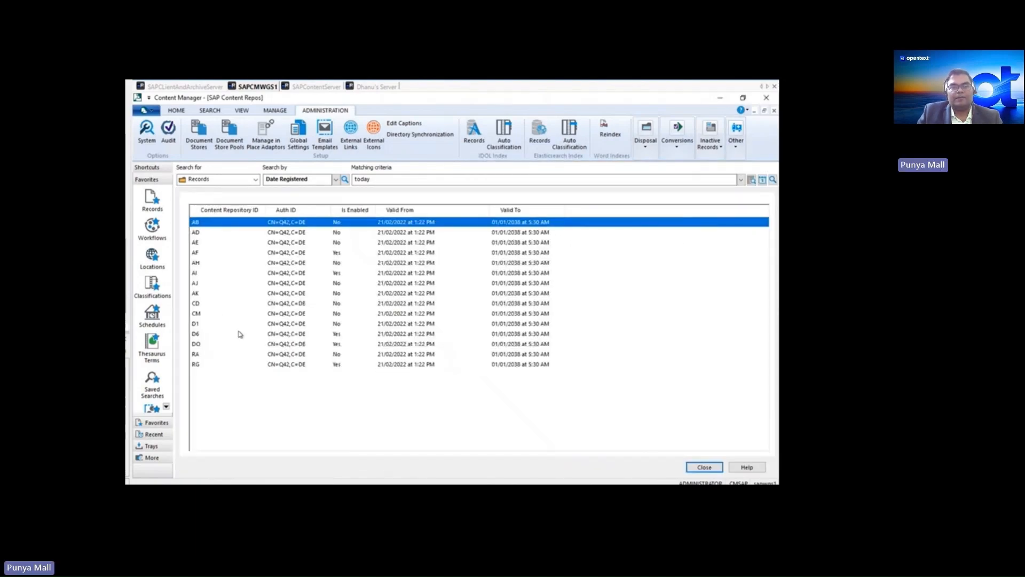
left_click(201, 316)
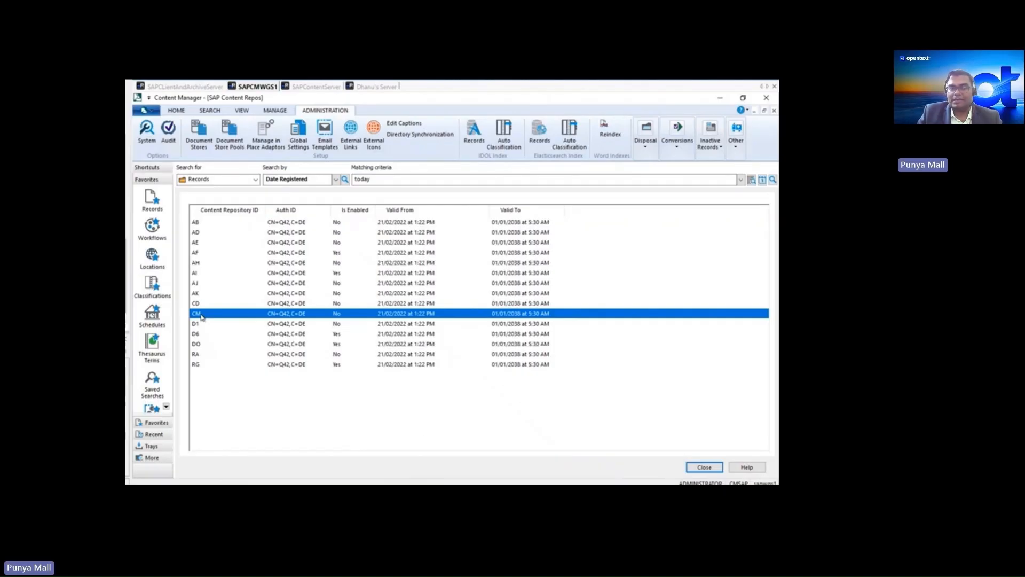
right_click(343, 315)
left_click(366, 332)
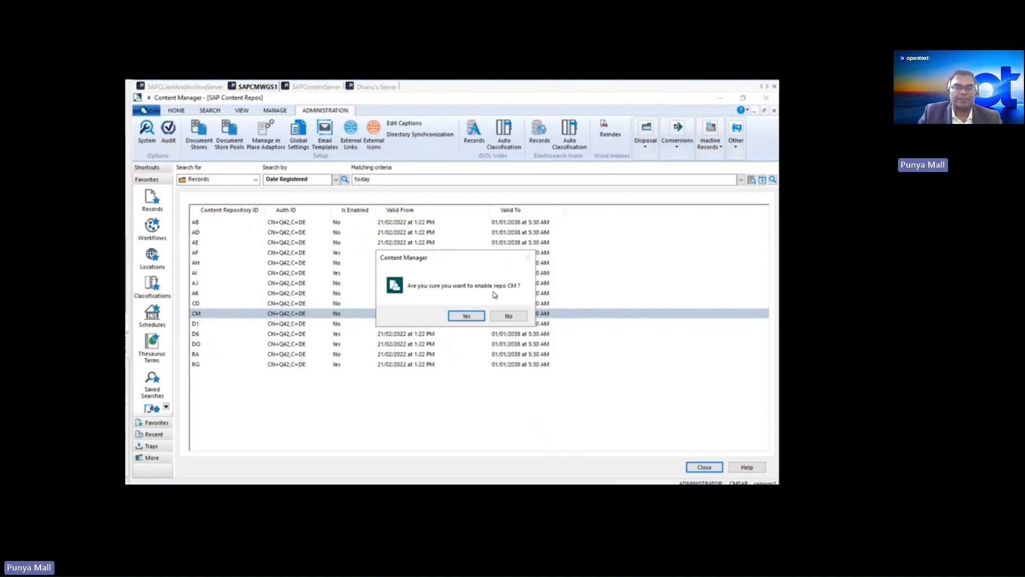
left_click(466, 316)
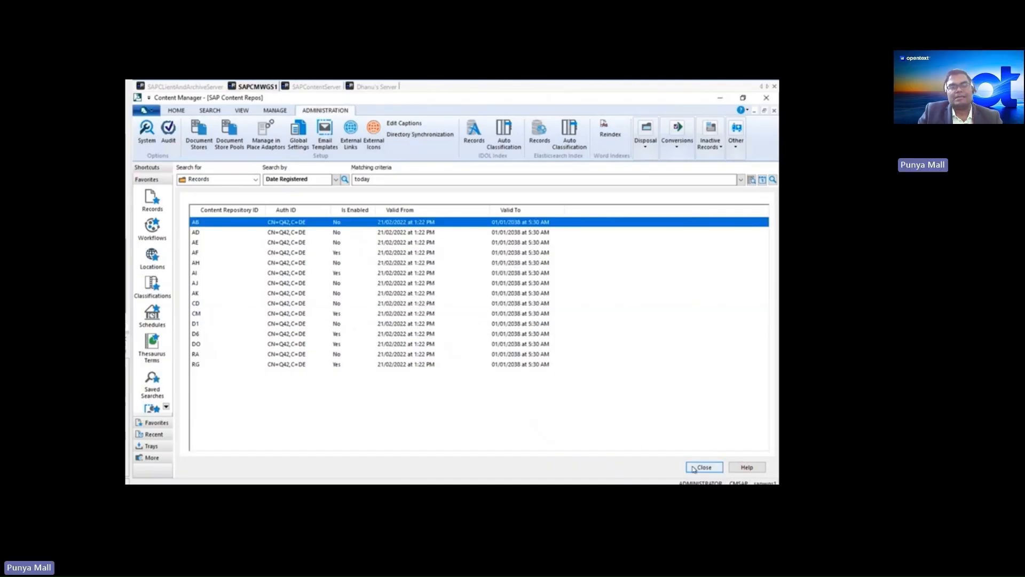
left_click(695, 468)
- Find the SAP Docs record type by the prefix "sap" and review its SAP Settings, including the repository and title template
left_click(275, 110)
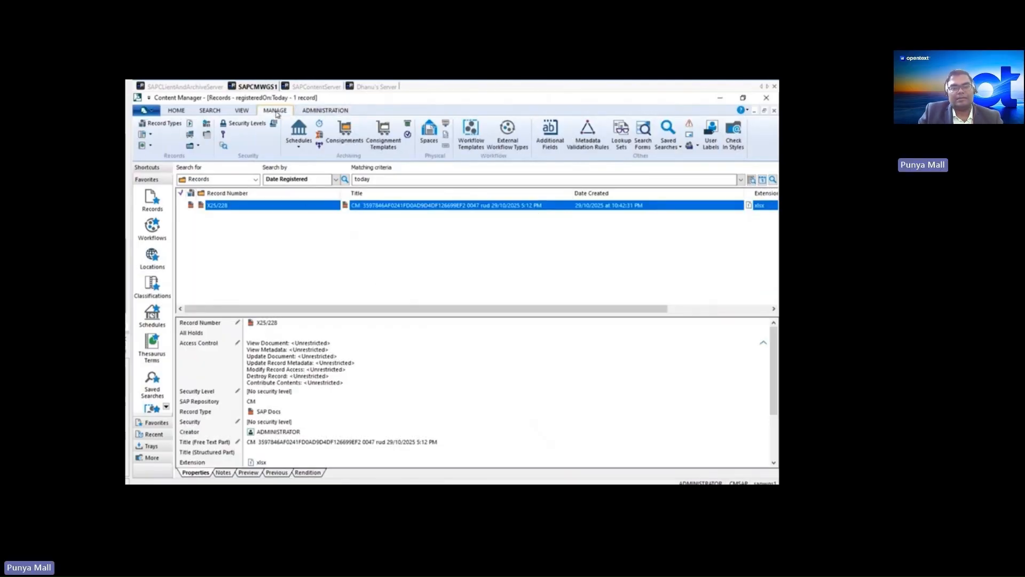
left_click(169, 127)
left_click(233, 296)
type("sap")
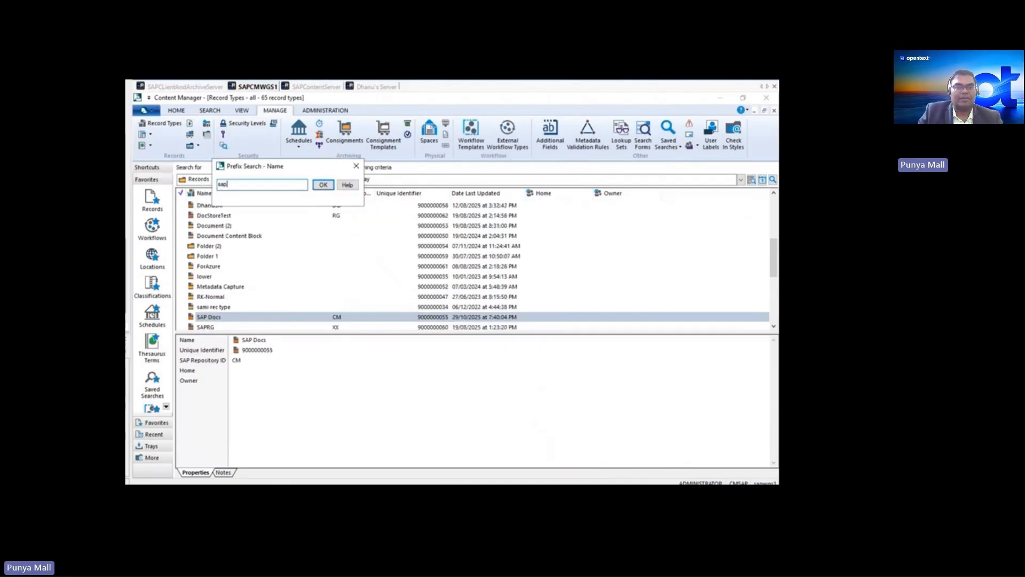
left_click(324, 185)
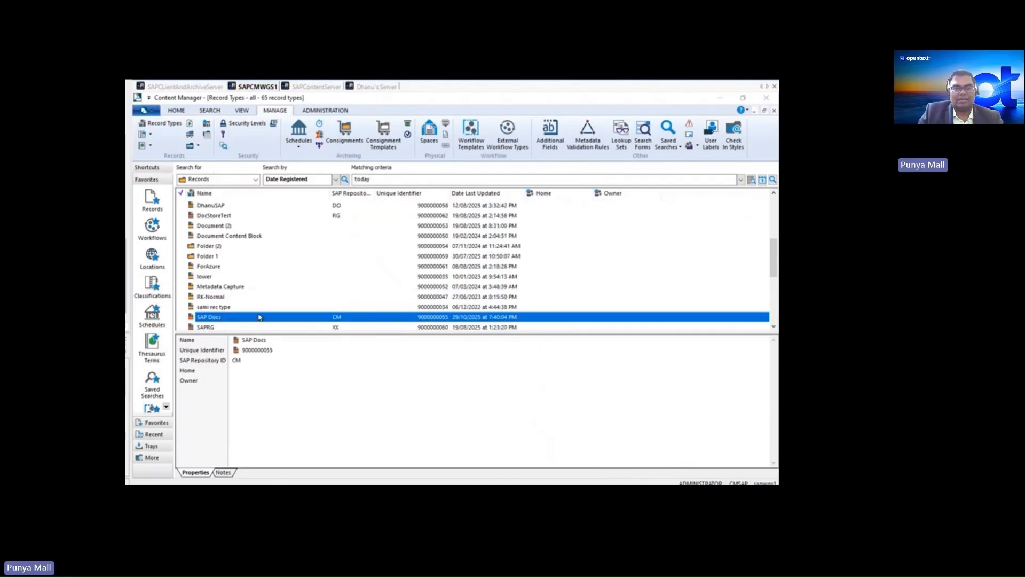
double_click(213, 317)
left_click(310, 297)
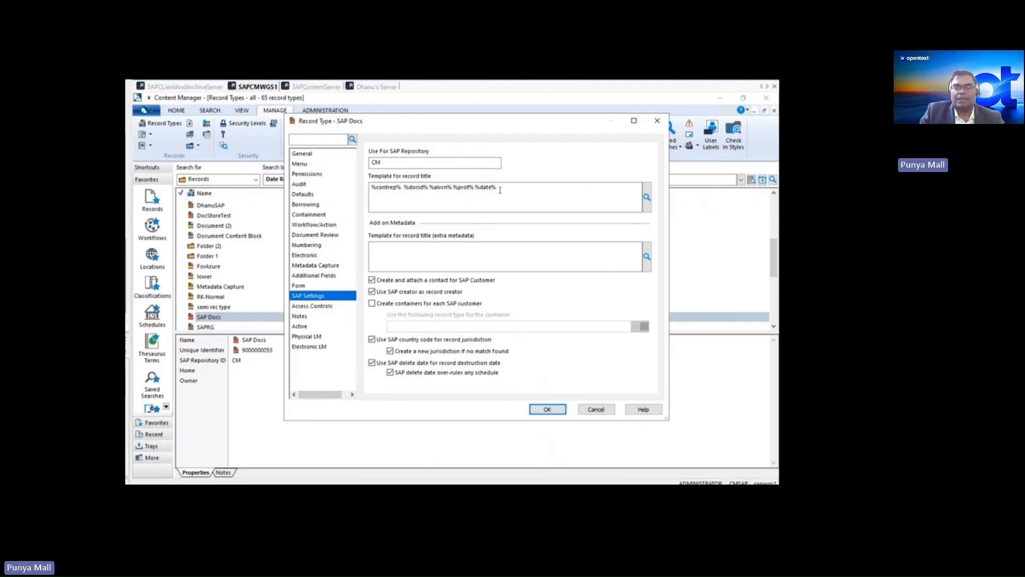
left_click(547, 410)
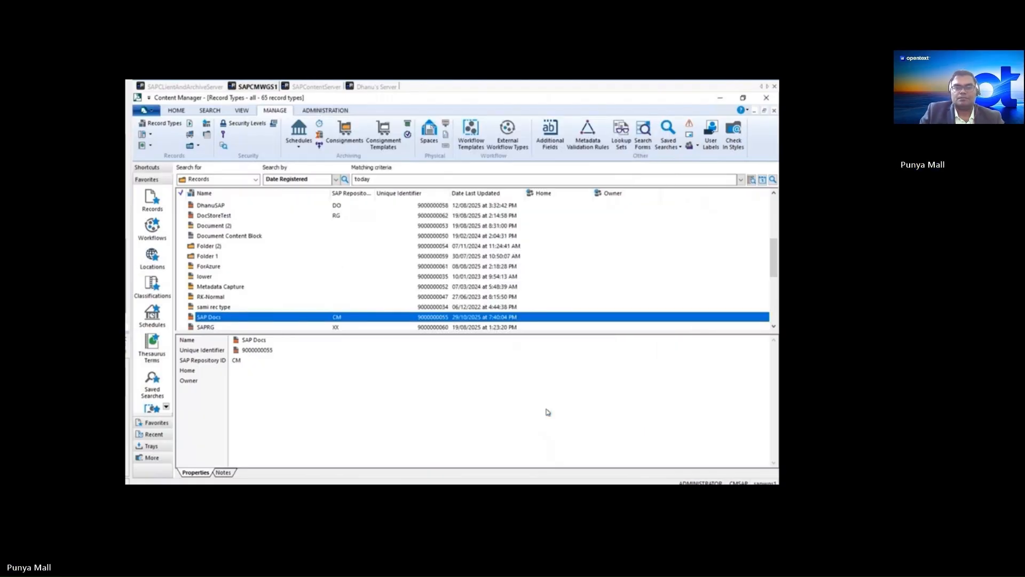
- Return to SAP on SAPCLientAndArchiveServer, leave the repository details, run transaction ME51N, and open the existing purchase requisition for material TG11
left_click(185, 86)
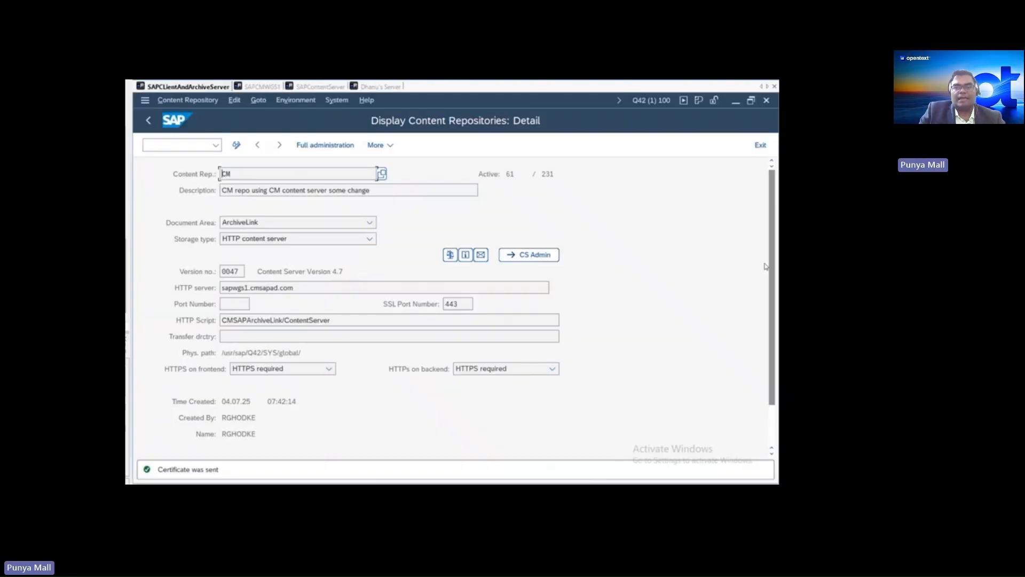
left_click(760, 144)
left_click(216, 145)
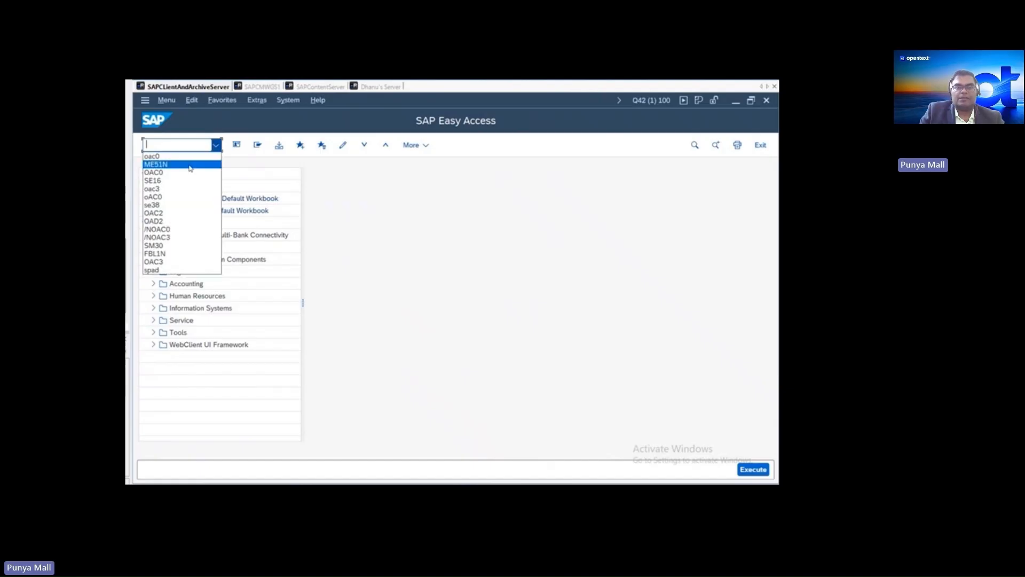
left_click(190, 165)
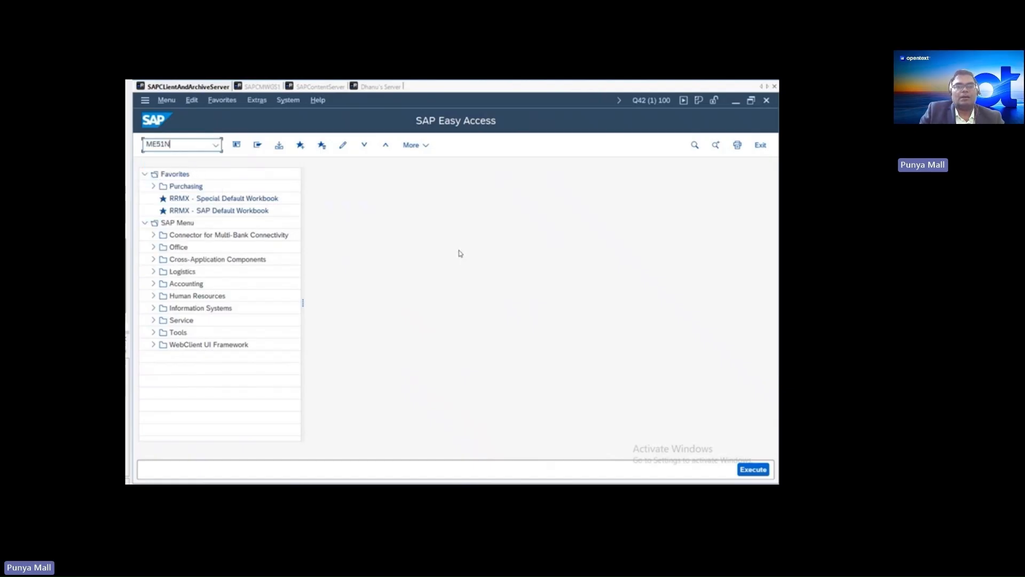
key("Return")
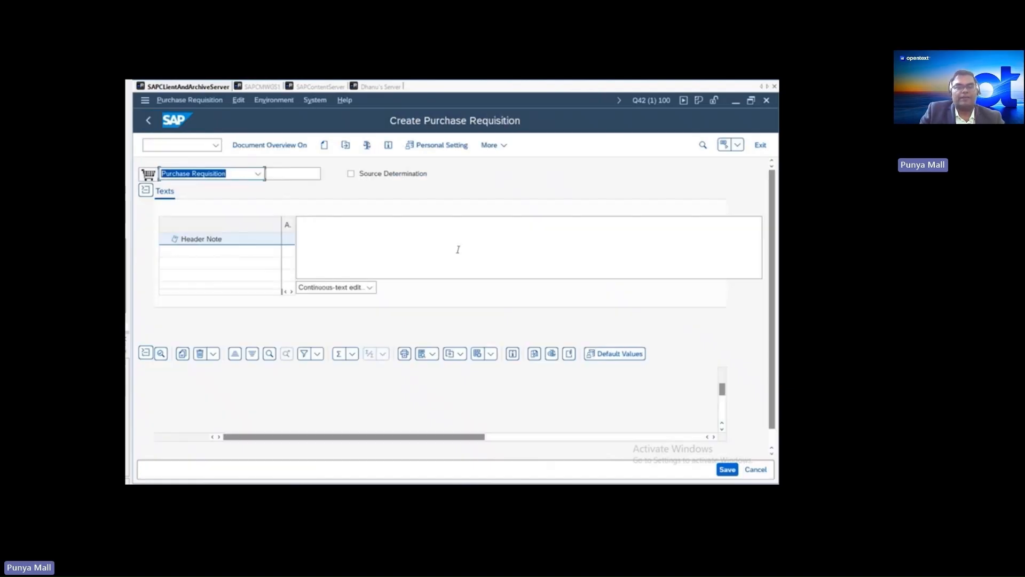
left_click(345, 146)
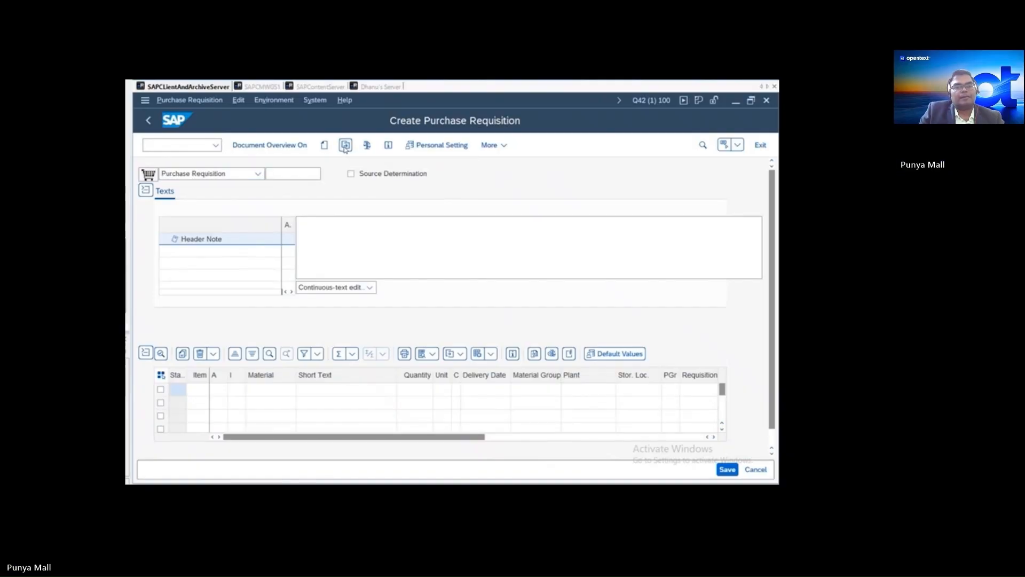
left_click(327, 327)
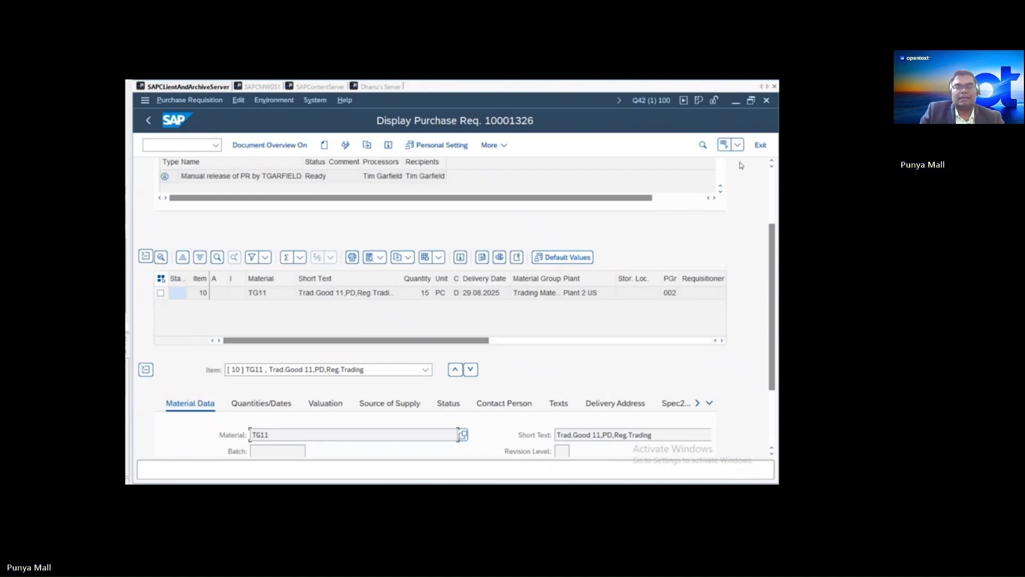
- Start saving a business document to the purchase requisition using the document type All document types for CM-CM repo
left_click(737, 145)
mouse_move(715, 163)
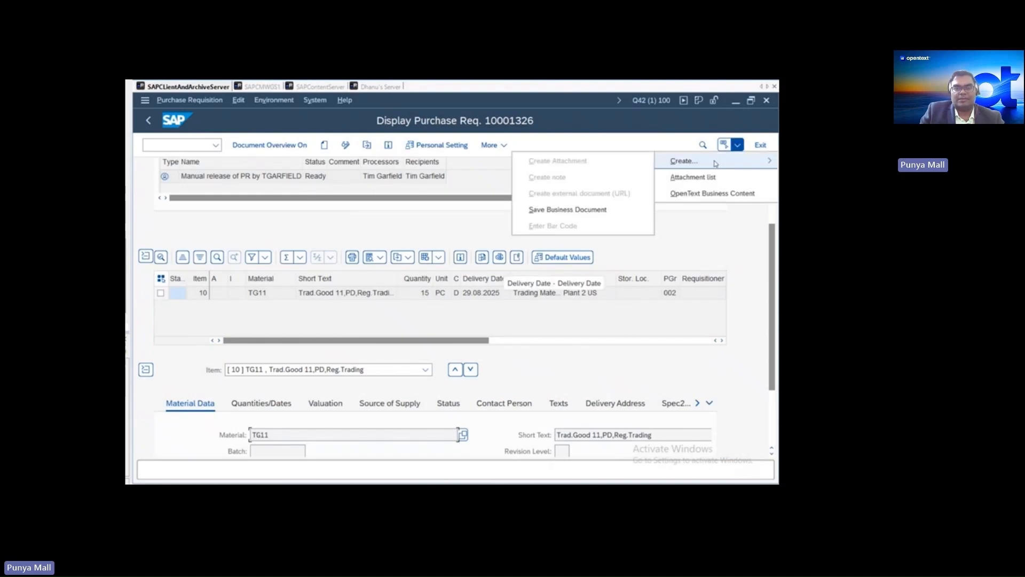
left_click(568, 209)
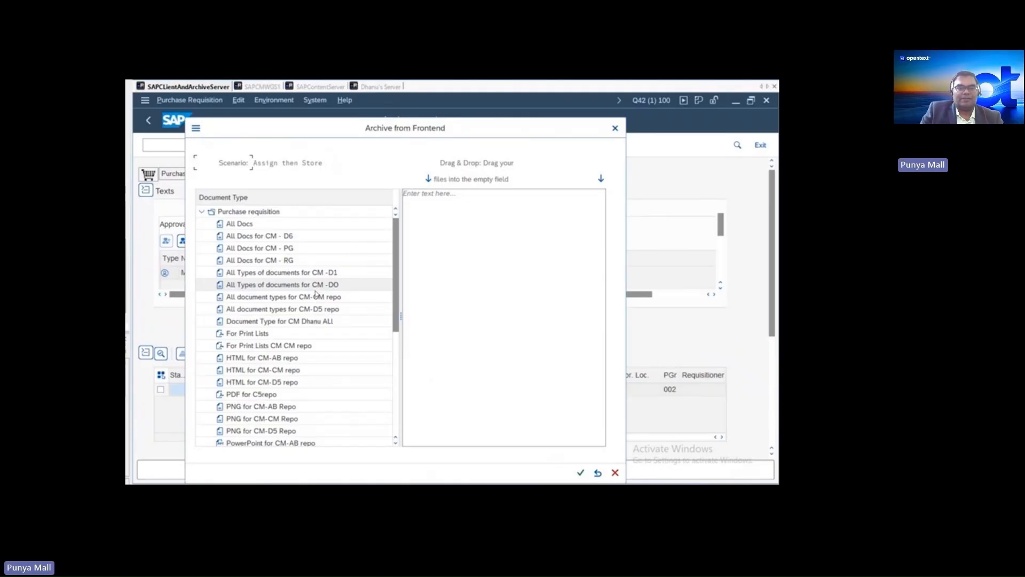
left_click(298, 300)
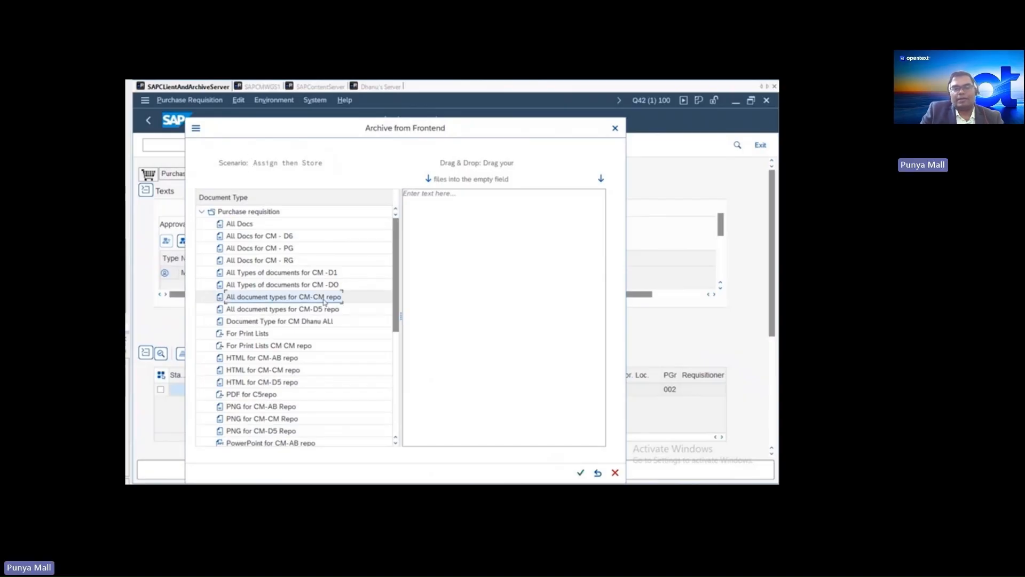
double_click(323, 297)
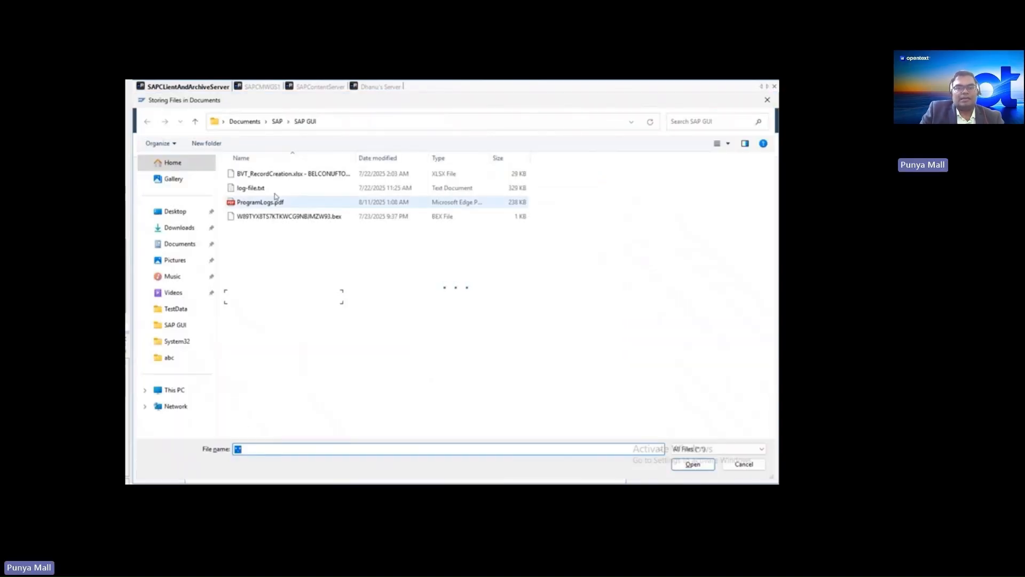
- Archive the file BVT_RecordCreation.xlsx - BELCONUFTOFFACC - 2024-05-30_20-37-18.xlsx with the description "CM demo" and finish the frontend archiving
left_click(273, 173)
left_click(693, 464)
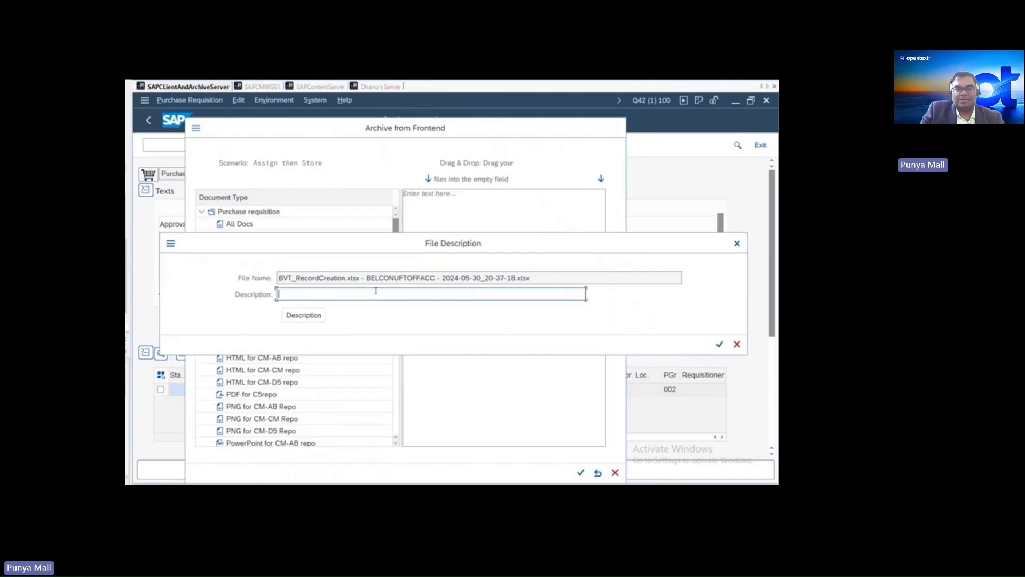
type("CM demop")
left_click(720, 344)
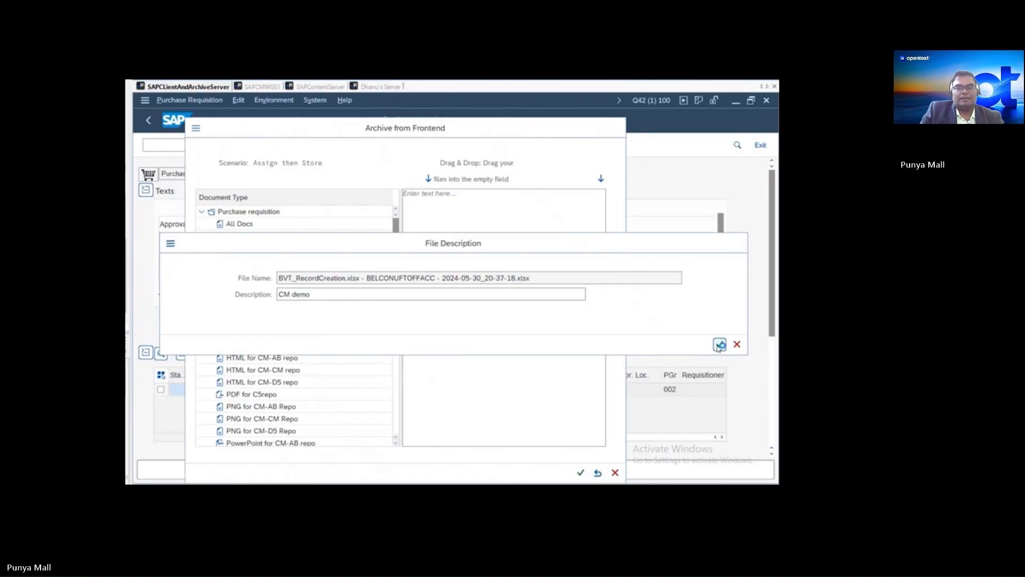
left_click(590, 475)
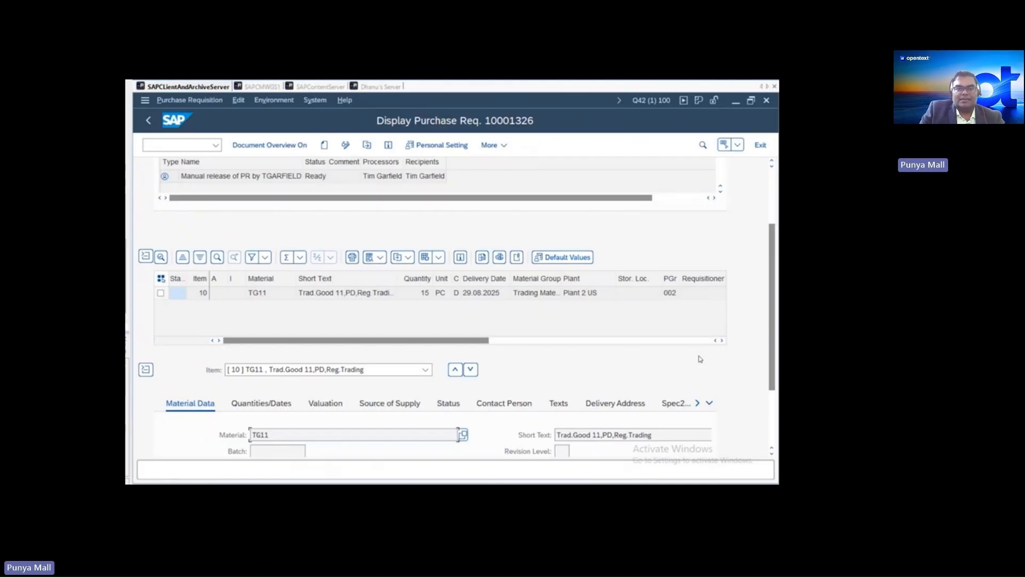
- Switch to Content Manager on SAPCMWGS1, search for records registered today, and select record X25/228
left_click(262, 86)
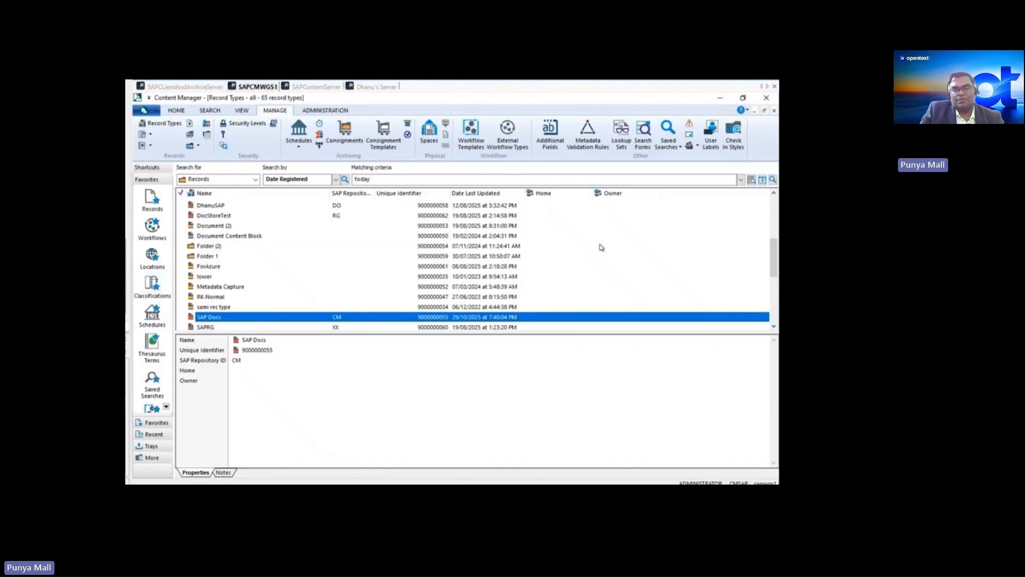
left_click(772, 180)
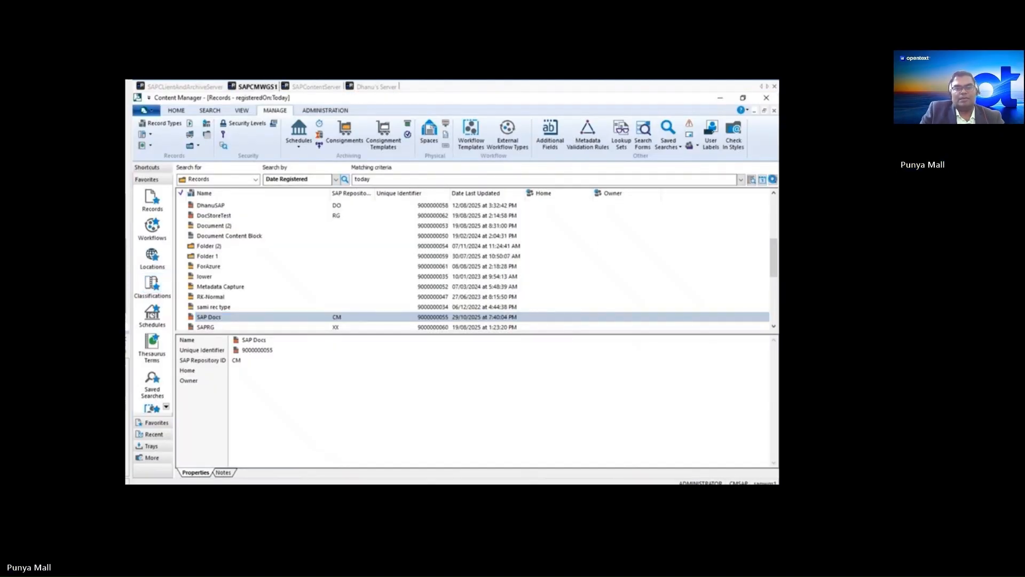
left_click(238, 216)
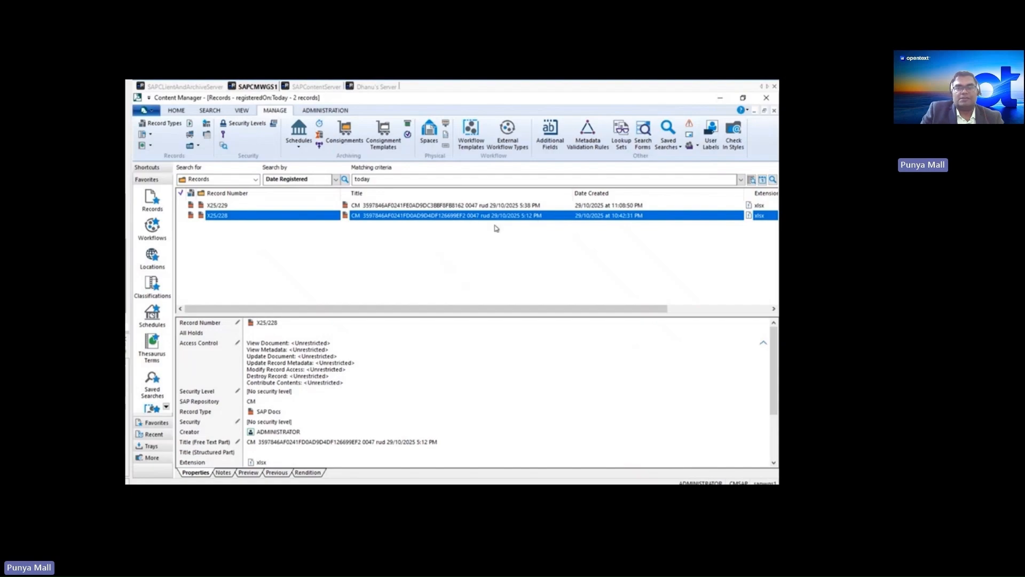
- Review the SAP Components in the properties of record X25/228, close them without changes, and preview the record's document
right_click(431, 216)
left_click(443, 461)
left_click(383, 281)
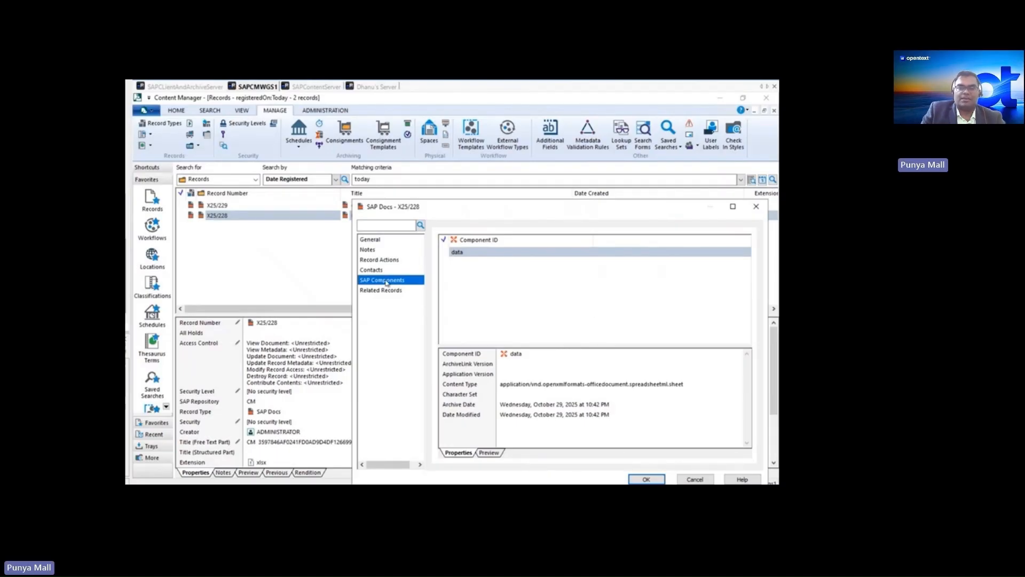
left_click(695, 479)
left_click(248, 473)
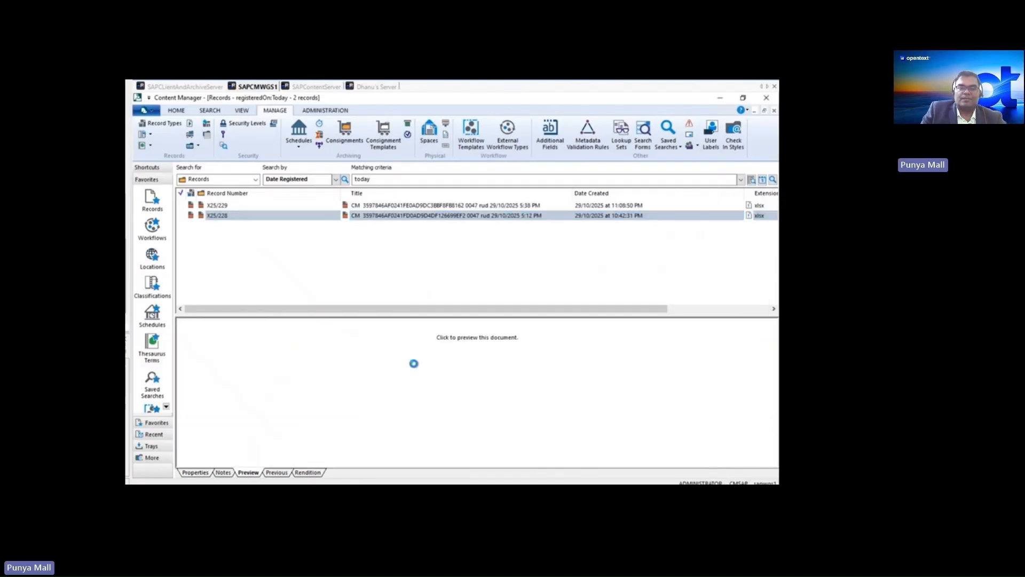
scroll(436, 384, "down", 2)
scroll(436, 385, "up", 2)
- Open the Content Manager Setup Information, expand the Software license details, and widen the Property column
left_click(324, 111)
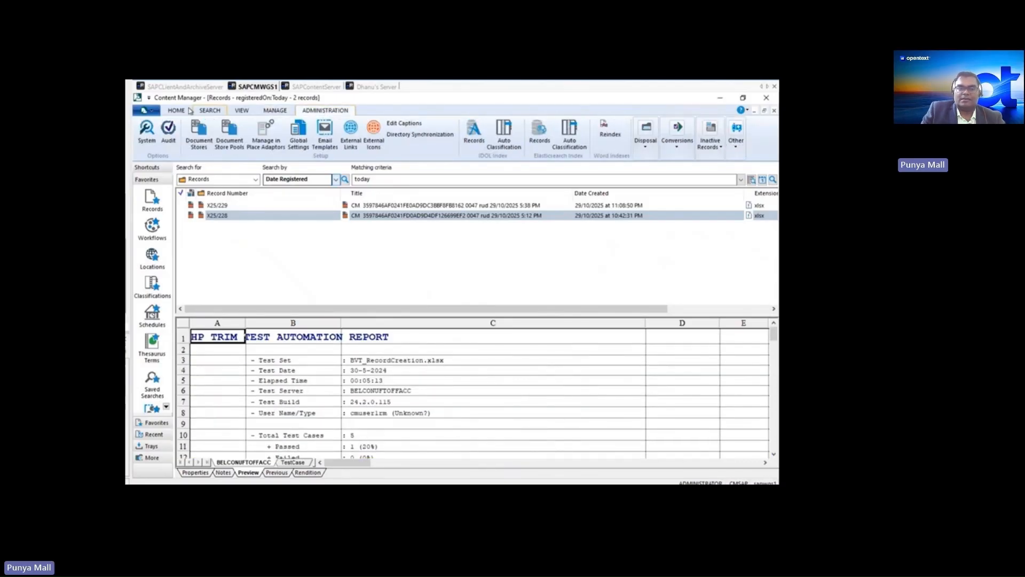
left_click(151, 110)
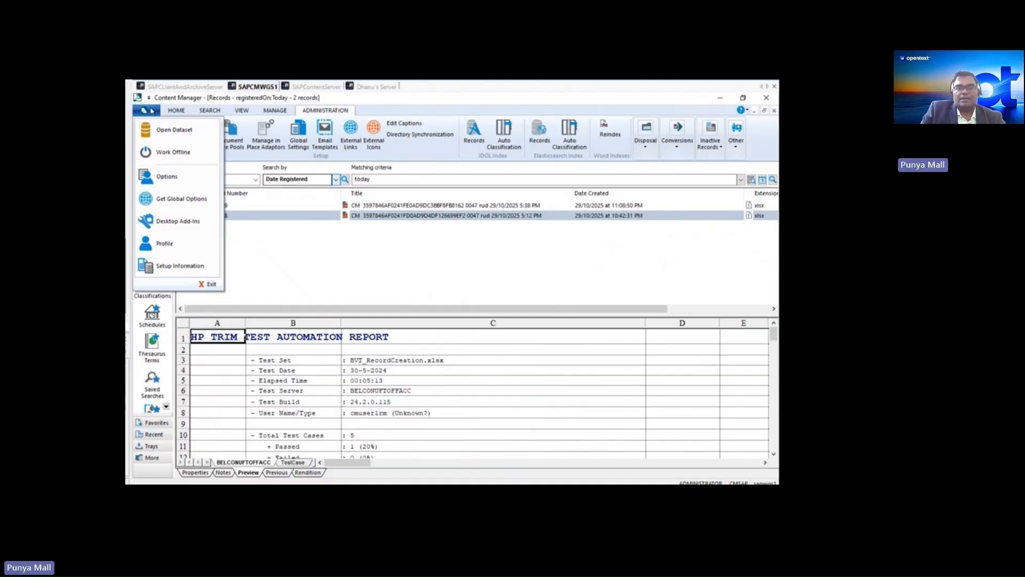
left_click(176, 270)
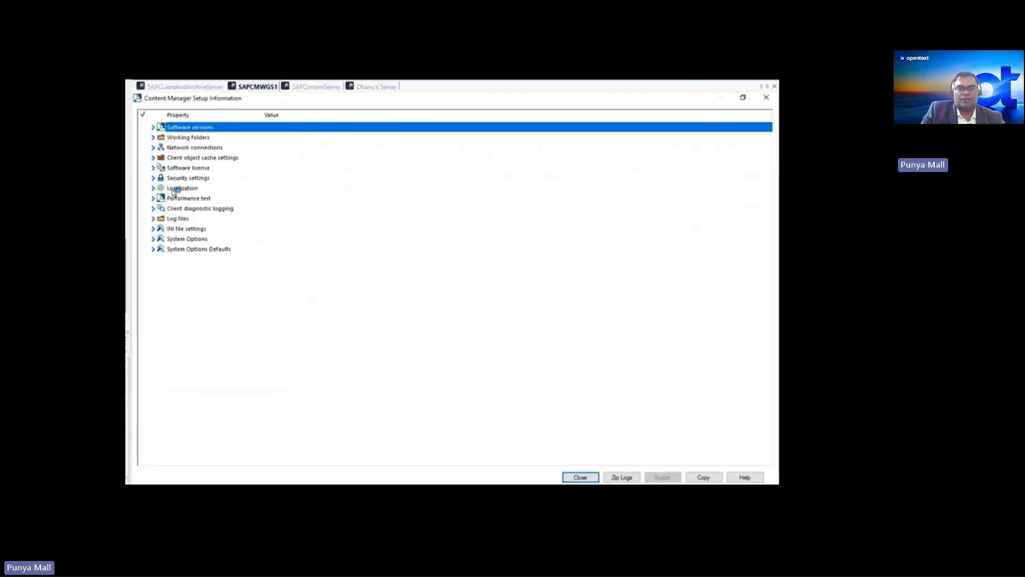
double_click(161, 167)
left_click_drag(253, 119, 324, 118)
- Examine the 2025 SAP Repo Transaction Counters for the CM and D5 repositories
double_click(163, 240)
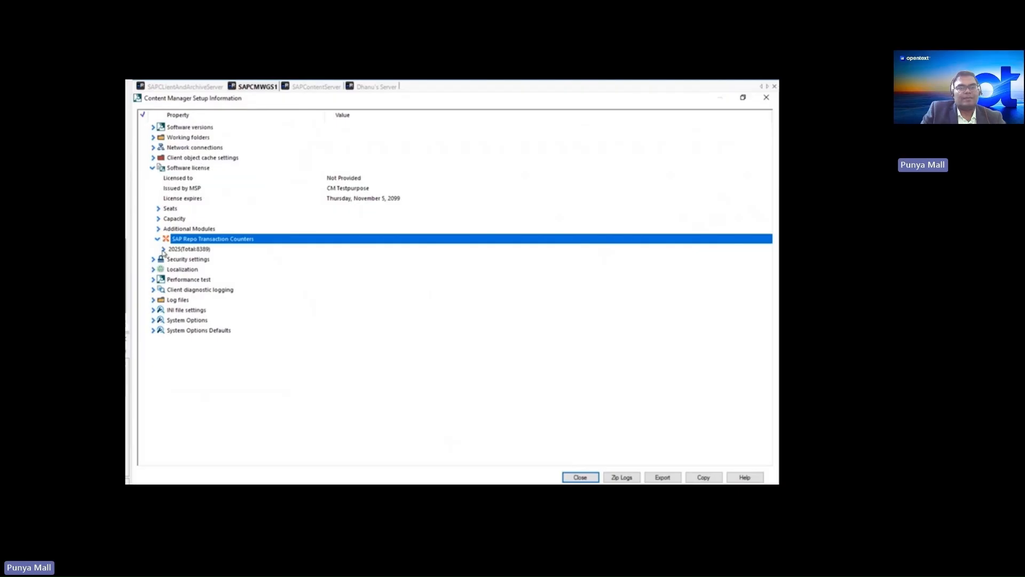
double_click(165, 250)
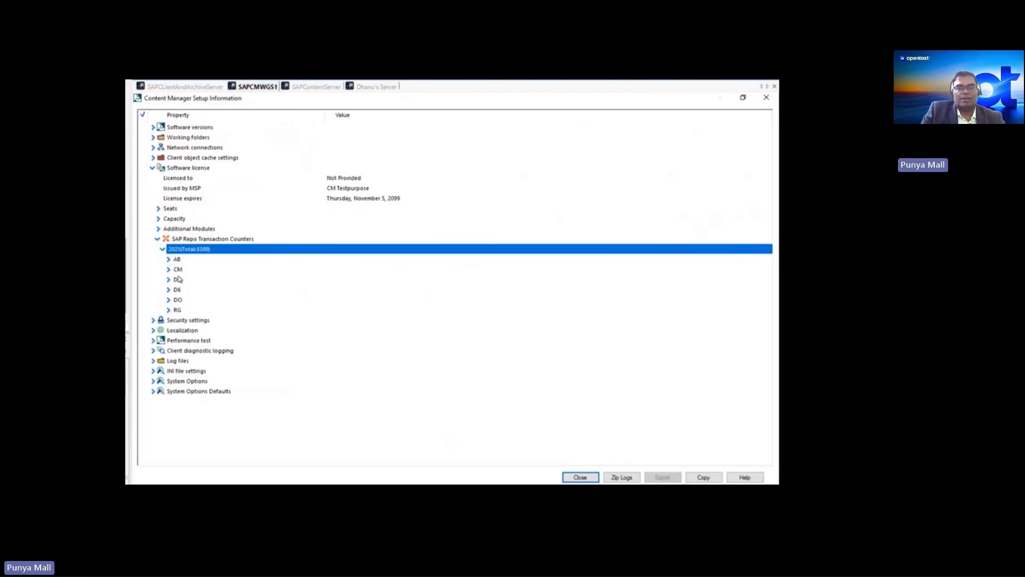
double_click(170, 271)
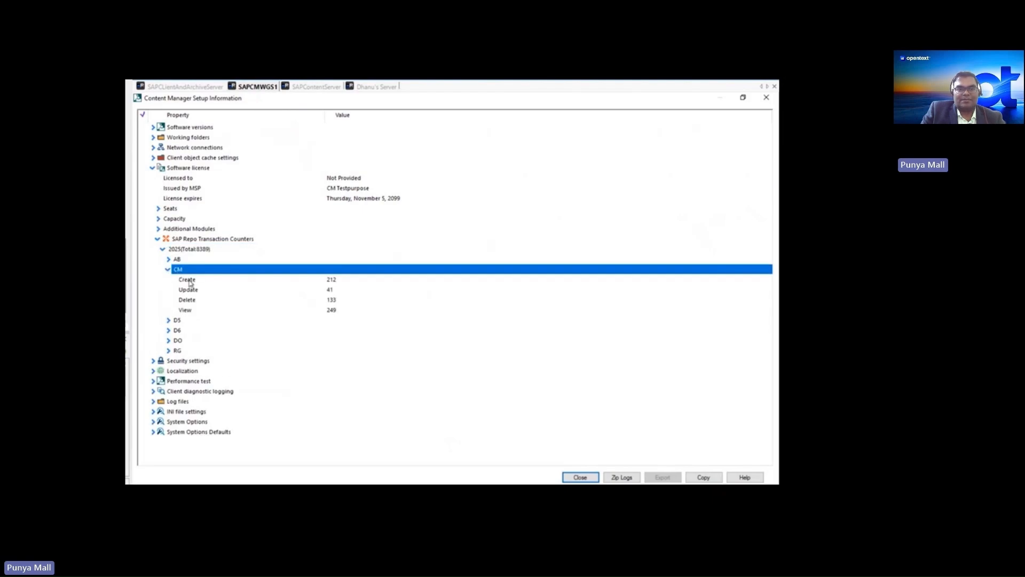
double_click(178, 321)
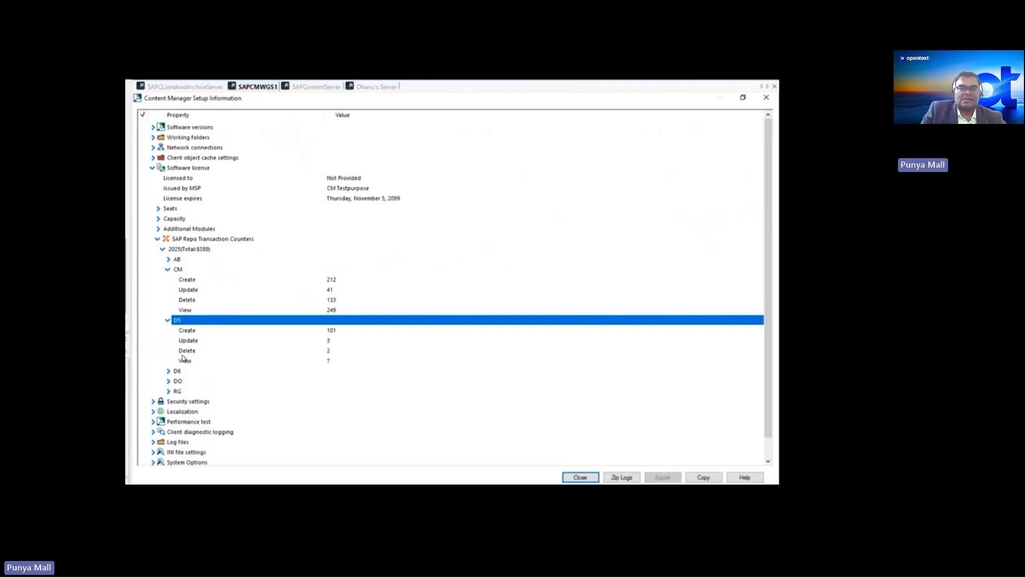